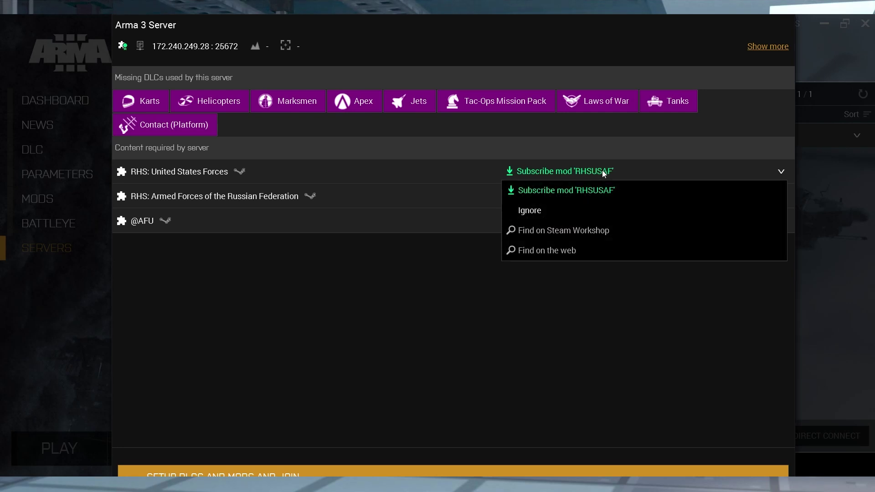
click(556, 248)
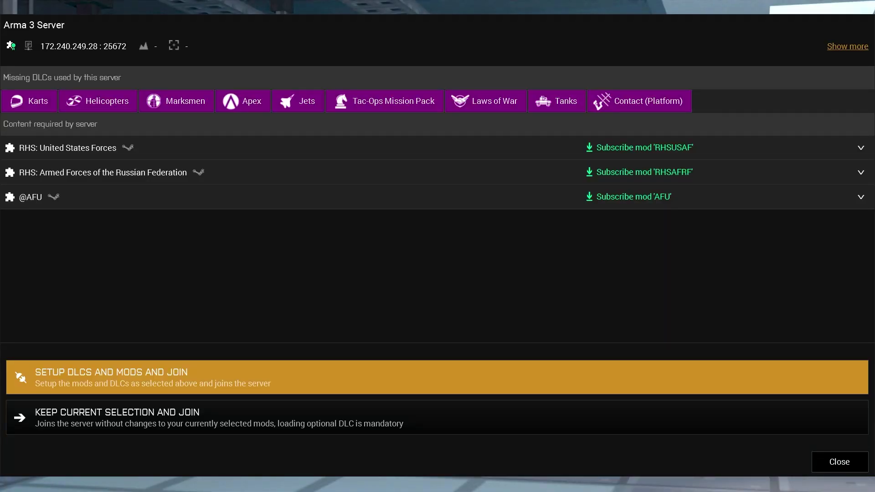
click(640, 197)
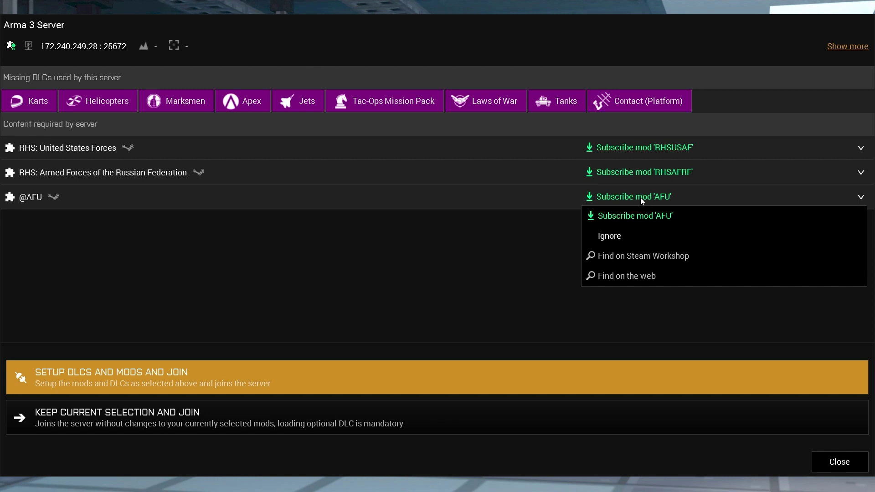
click(640, 198)
click(640, 197)
click(515, 216)
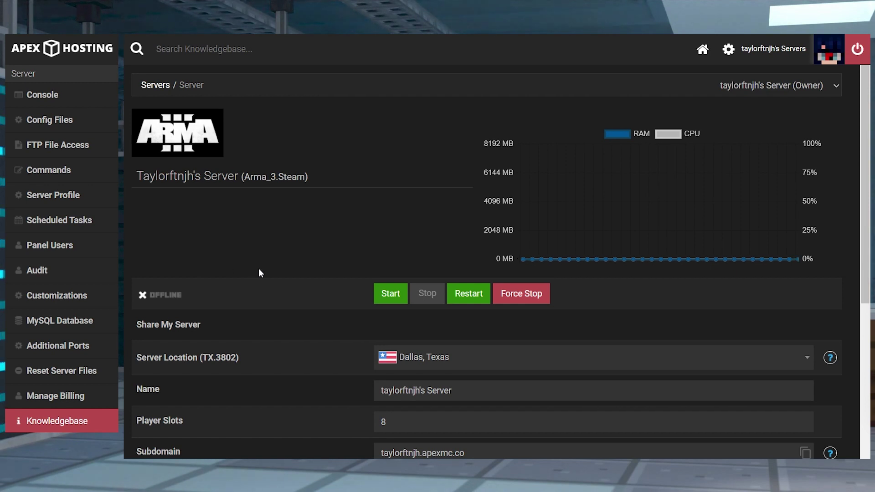
- Copy the server's IP address and port from the Apex Hosting server panel, then connect with Steam
scroll(258, 269, down, 5)
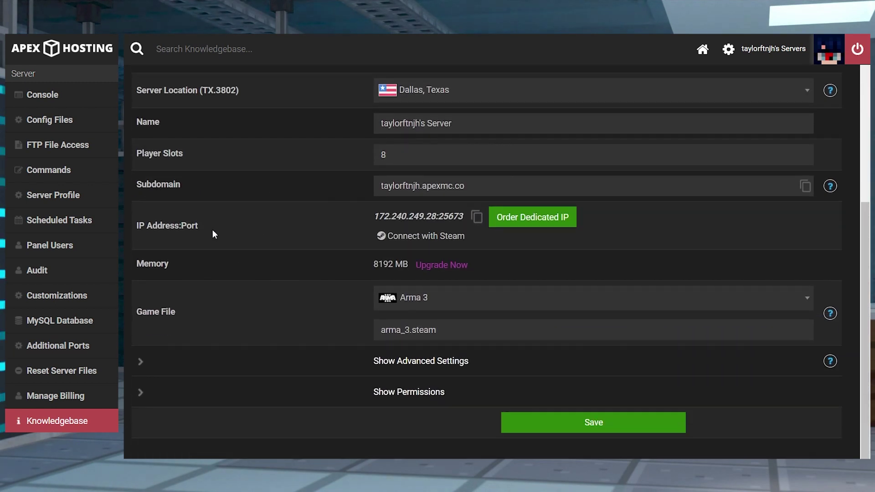
drag(212, 229, 133, 231)
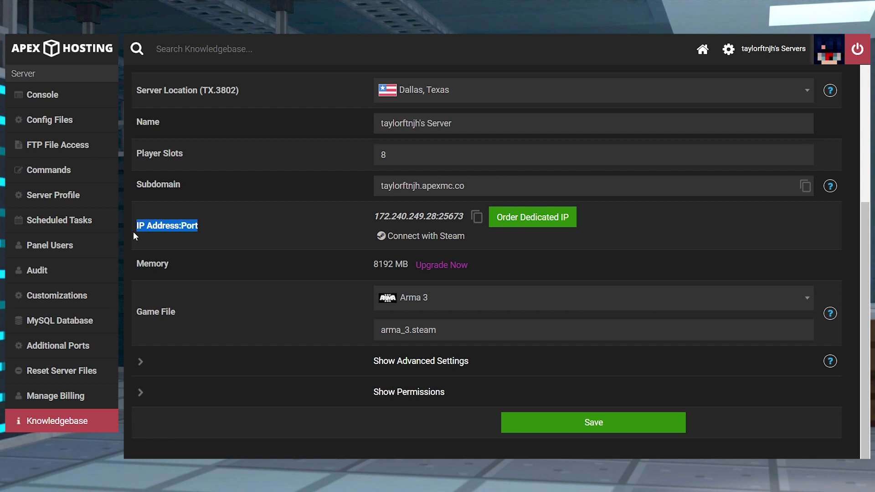
click(477, 218)
click(449, 236)
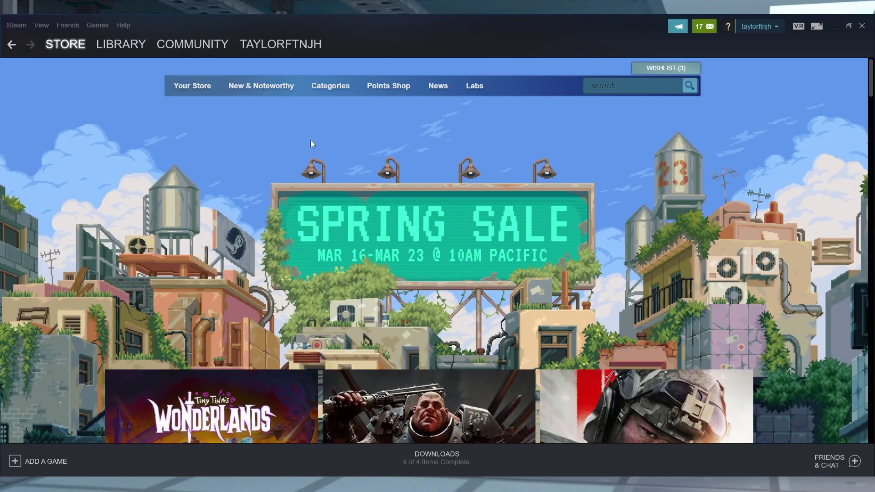
- Open Steam's game server browser and paste the copied server address as a new server to add
click(47, 25)
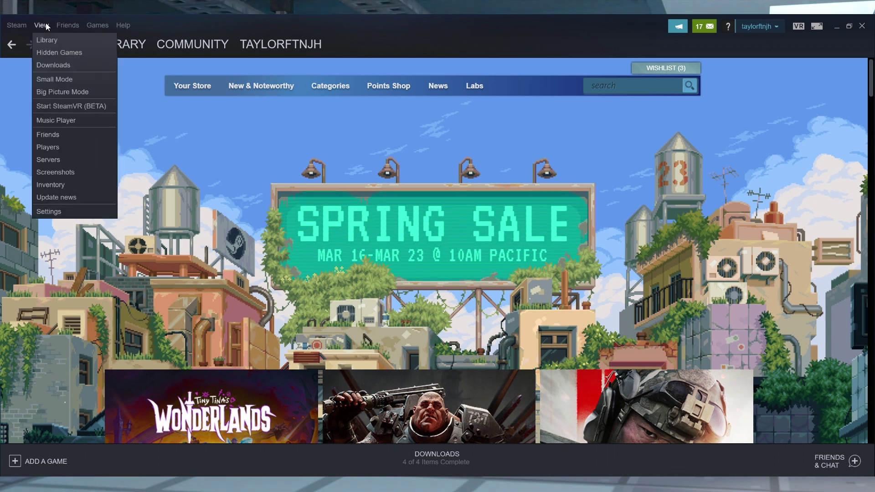
click(58, 159)
click(606, 445)
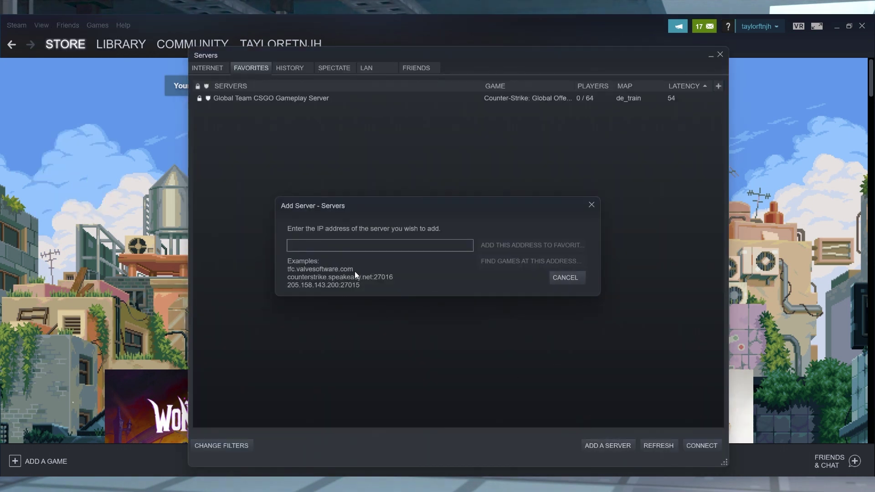
click(320, 245)
key(ctrl+v)
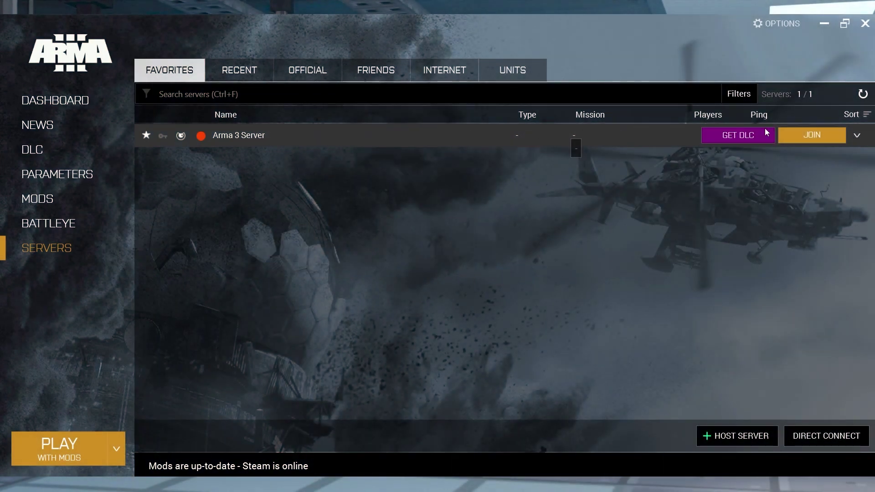
- Review the loaded mods in the Arma 3 launcher, including the RHSAFRF details, and return to the dashboard
click(56, 199)
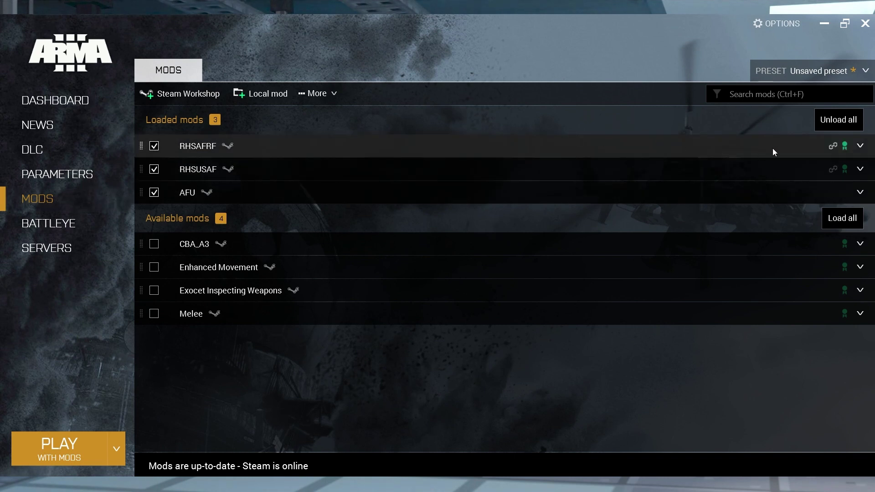
click(859, 149)
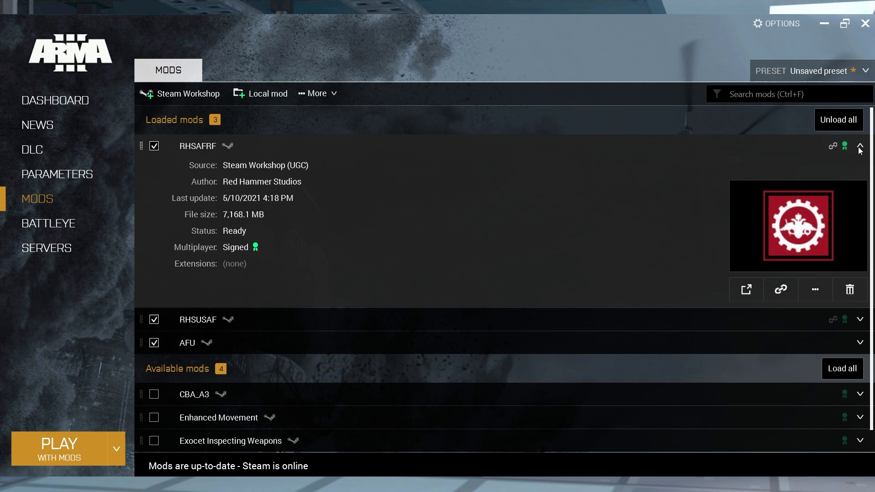
key(alt+Left)
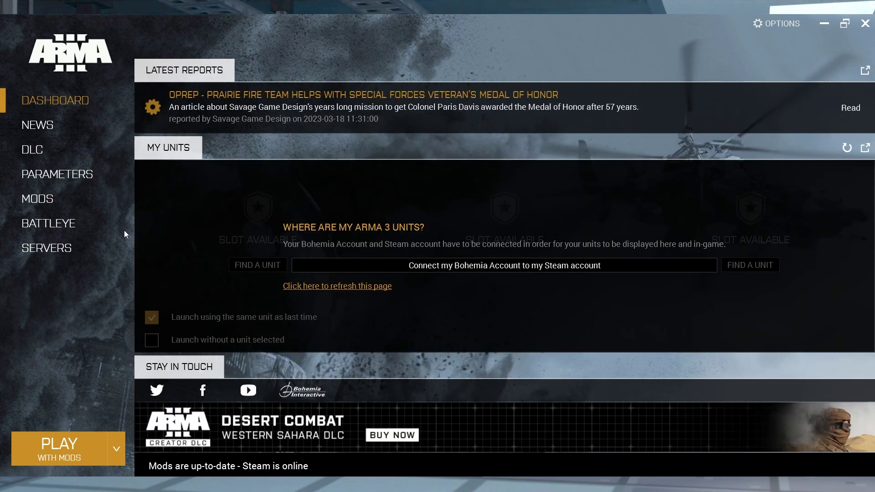
- Start joining the favorite Arma 3 Server from the launcher's server list
click(66, 251)
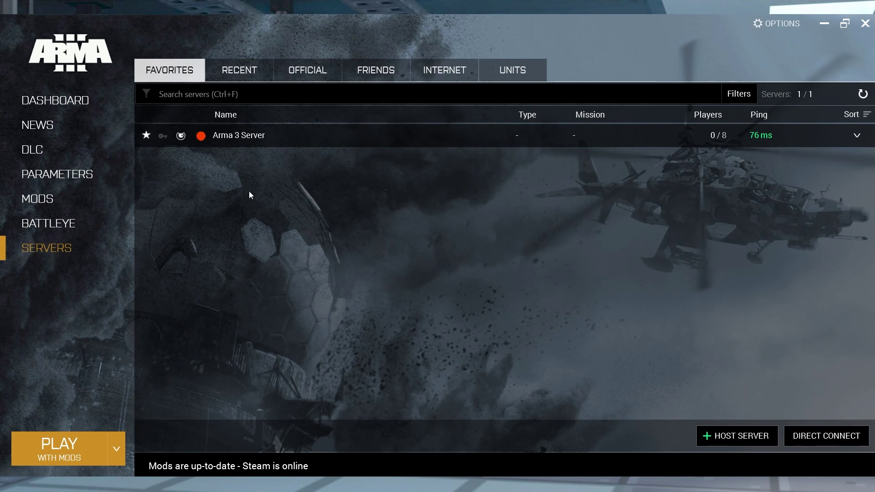
mouse_move(255, 143)
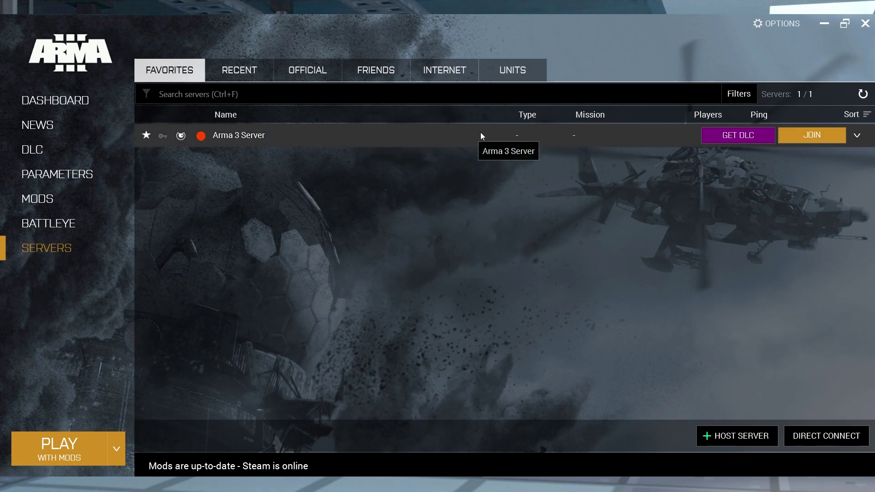
click(814, 134)
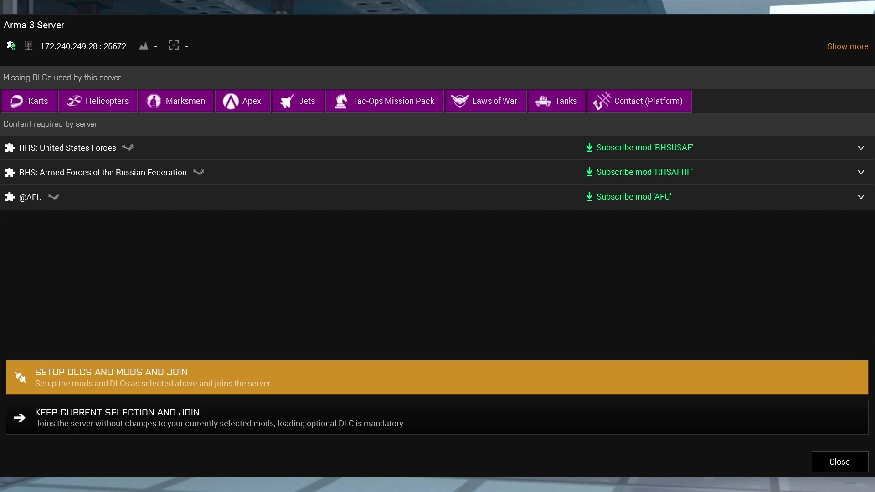
click(640, 198)
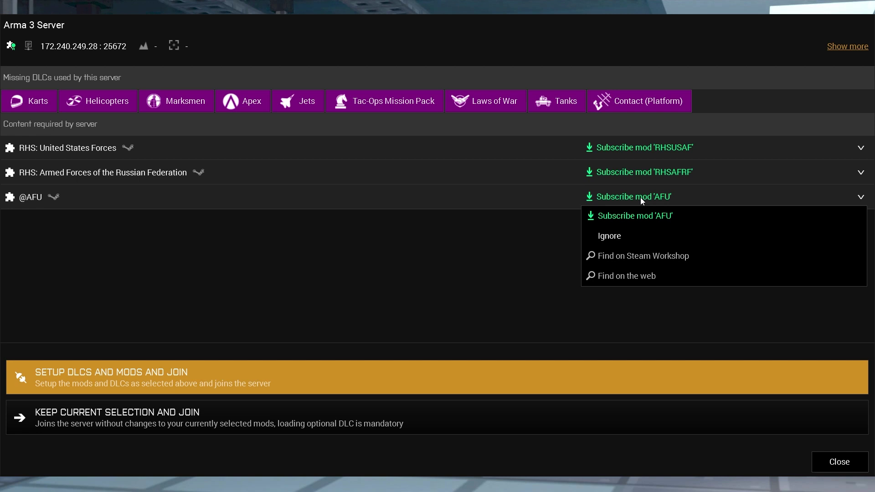
click(515, 216)
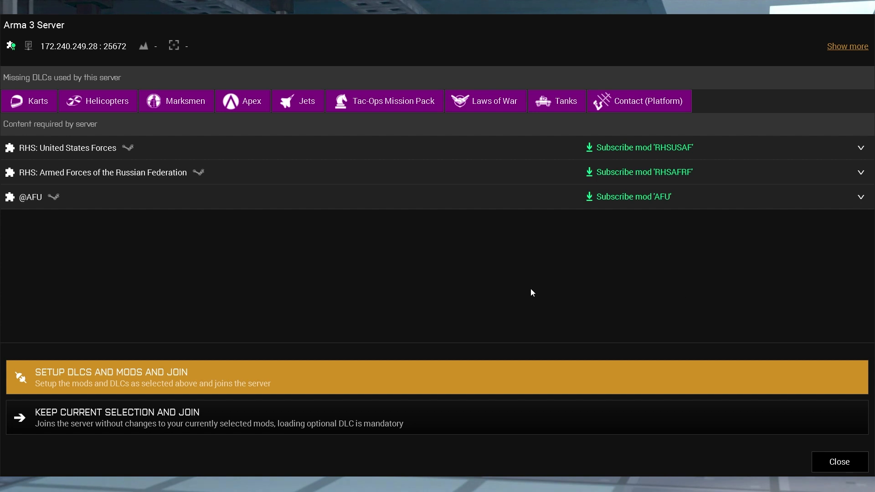
click(248, 379)
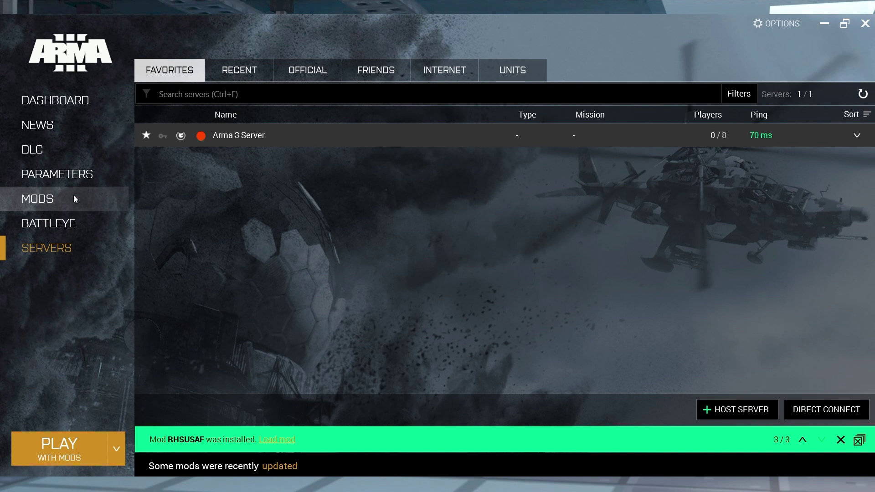
- Load all available mods (AFU, RHSAFRF and RHSUSAF) and join the favorite Arma 3 Server
click(73, 195)
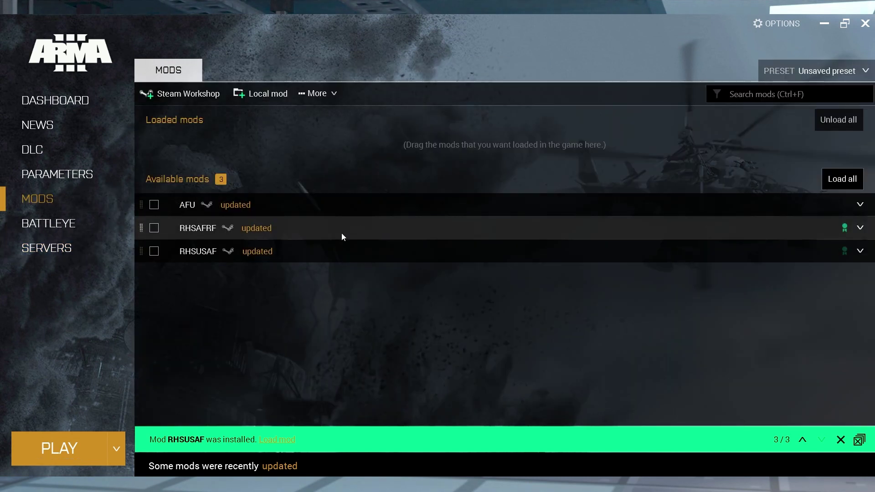
click(843, 179)
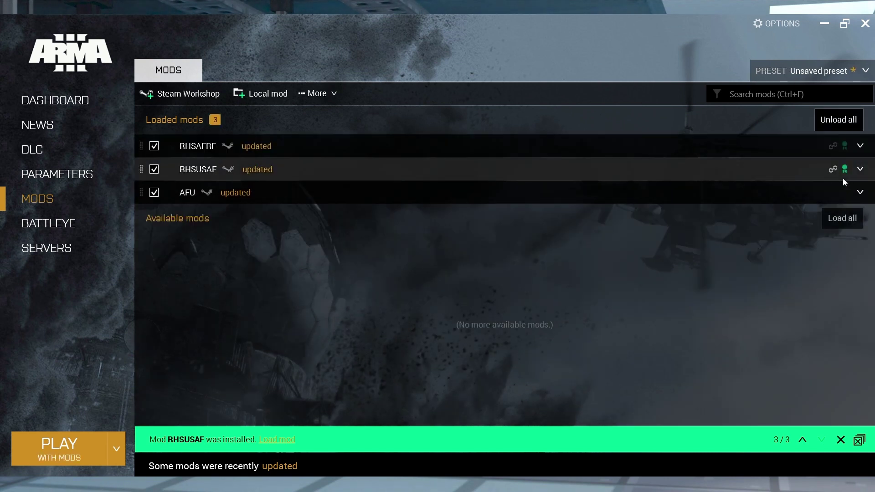
click(91, 240)
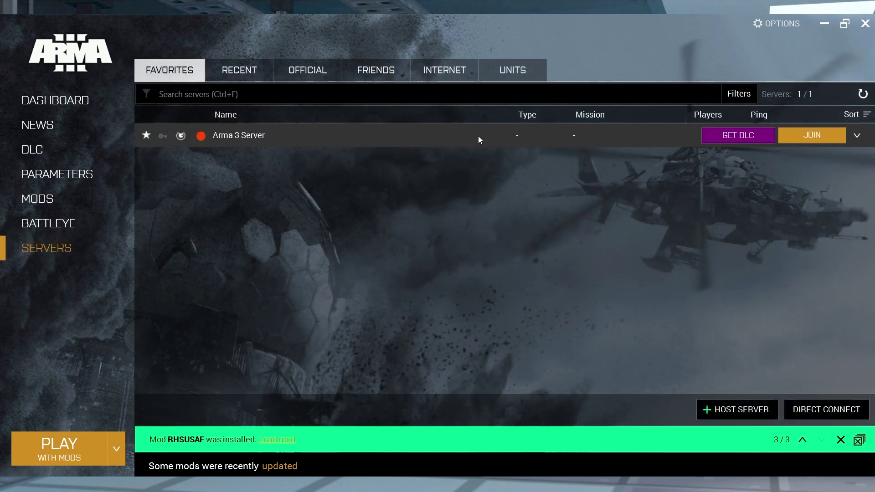
click(802, 136)
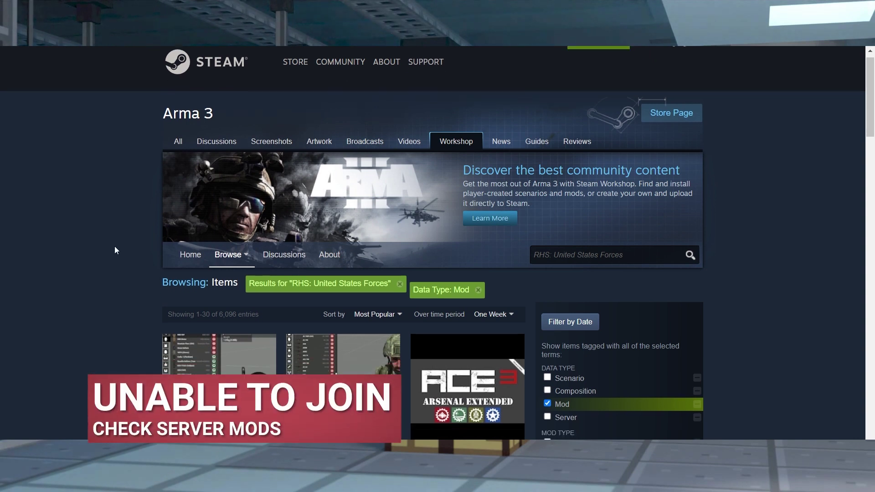
- Browse the Arma 3 Steam Workshop mod results for "RHS: United States Forces"
scroll(115, 249, down, 3)
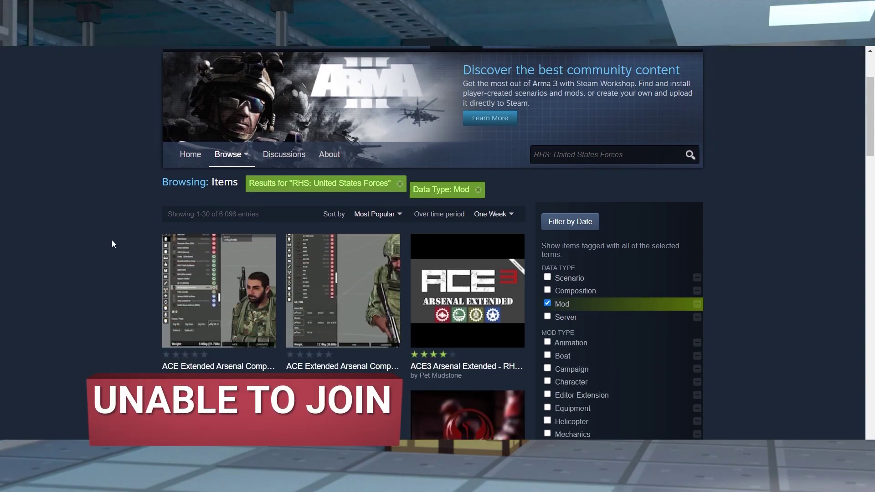
scroll(112, 241, down, 5)
scroll(112, 244, down, 6)
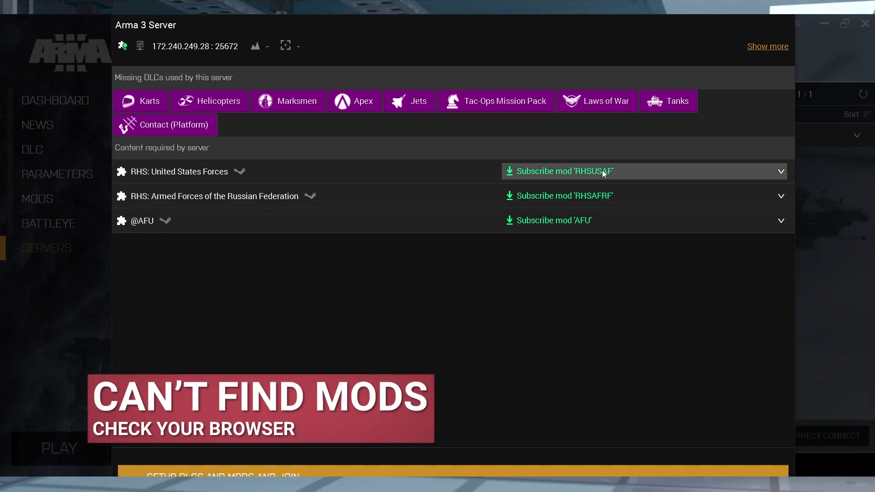
- Find the server's required RHSUSAF mod on the web and look through the matching Workshop mods
click(603, 172)
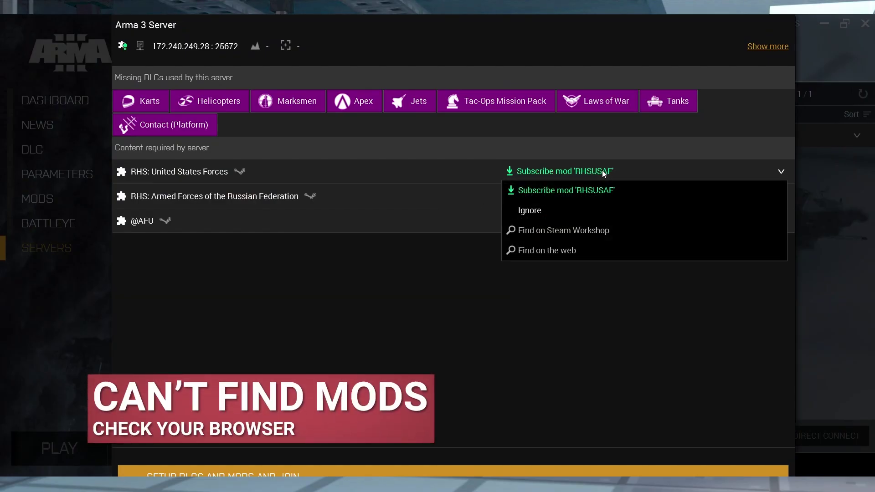
click(556, 251)
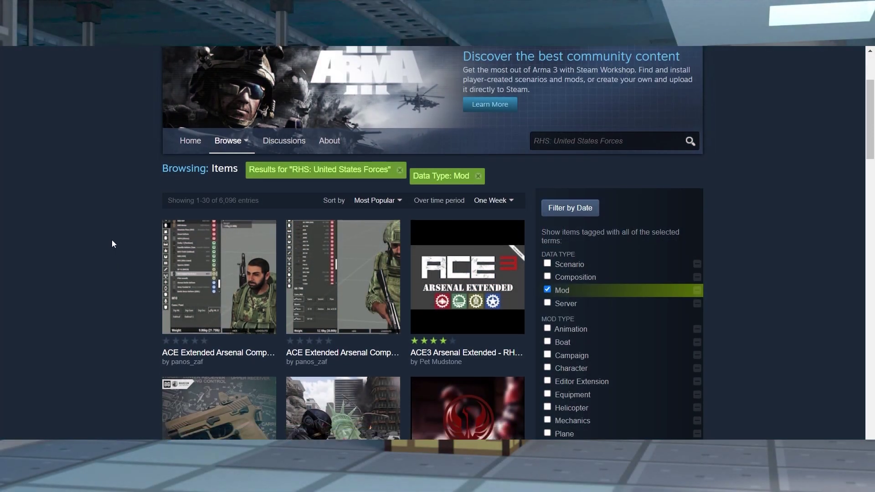
scroll(113, 244, down, 5)
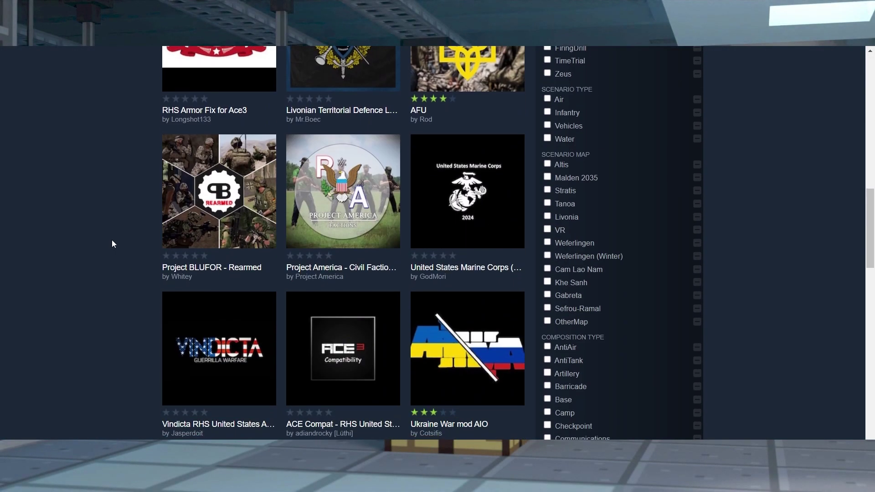
scroll(113, 244, up, 15)
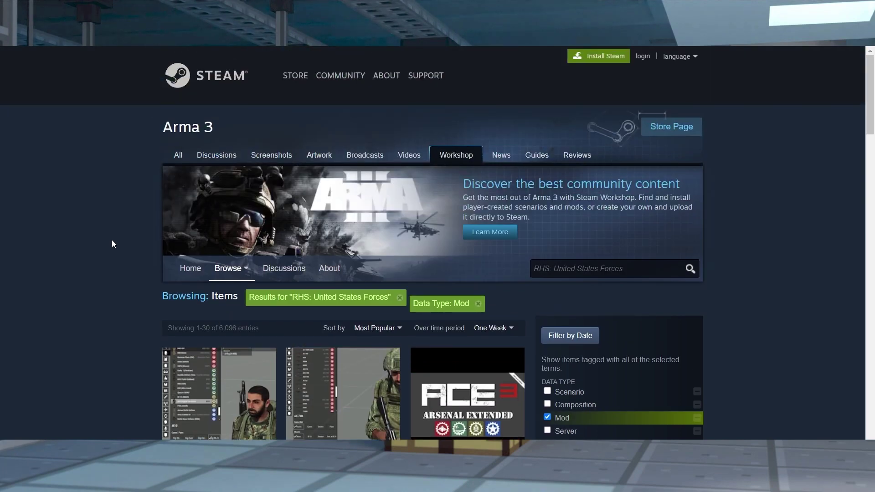
scroll(112, 243, down, 5)
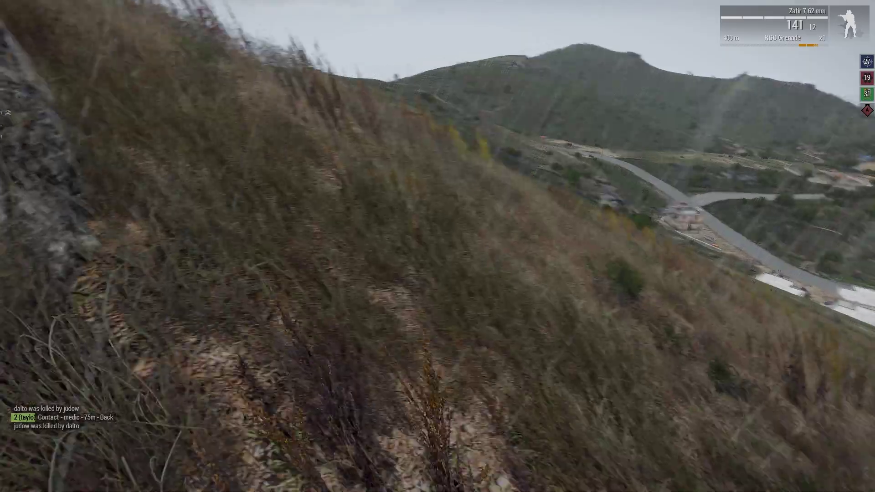